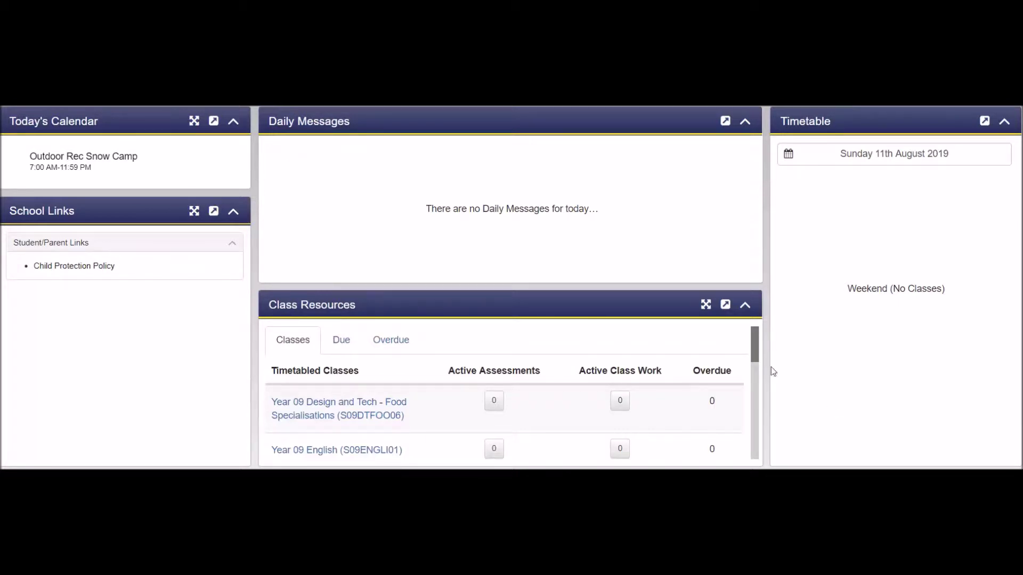
left_click_drag(756, 354, 754, 396)
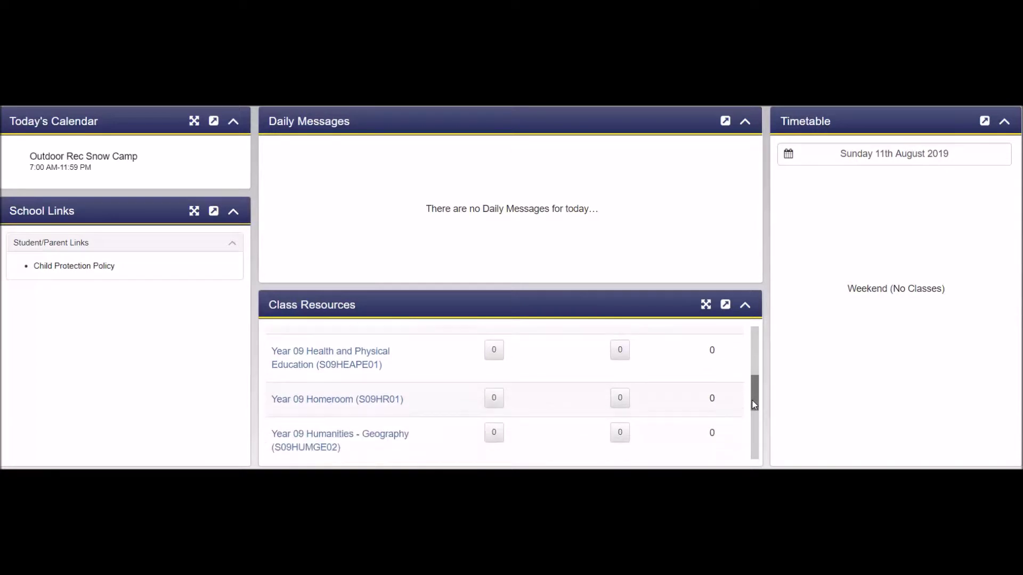
left_click_drag(754, 395, 748, 464)
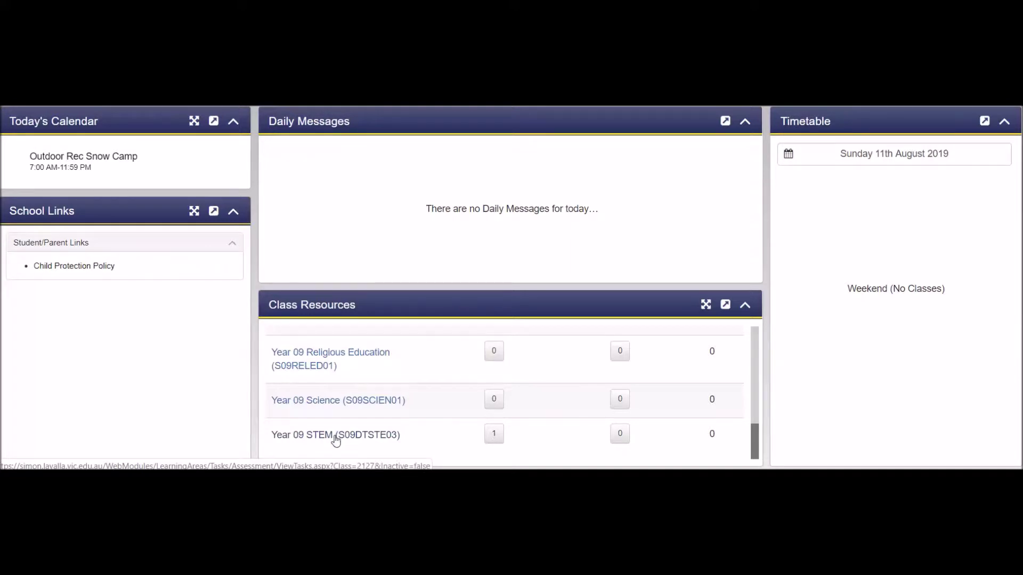
Open the Year 09 STEM class's assessment tasks from the timetabled class list.
left_click(336, 437)
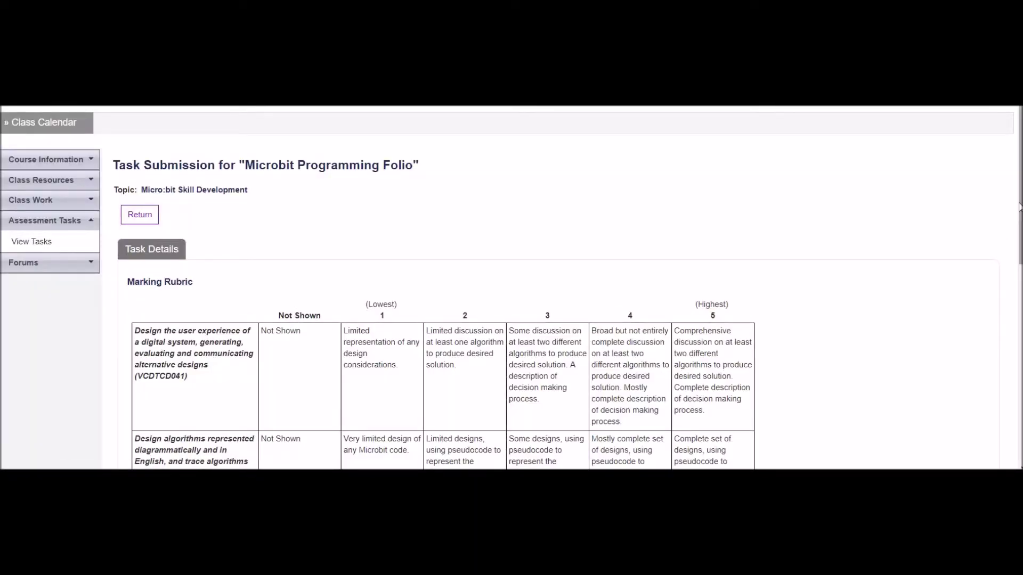
scroll(1019, 208, "down", 3)
scroll(1002, 303, "down", 2)
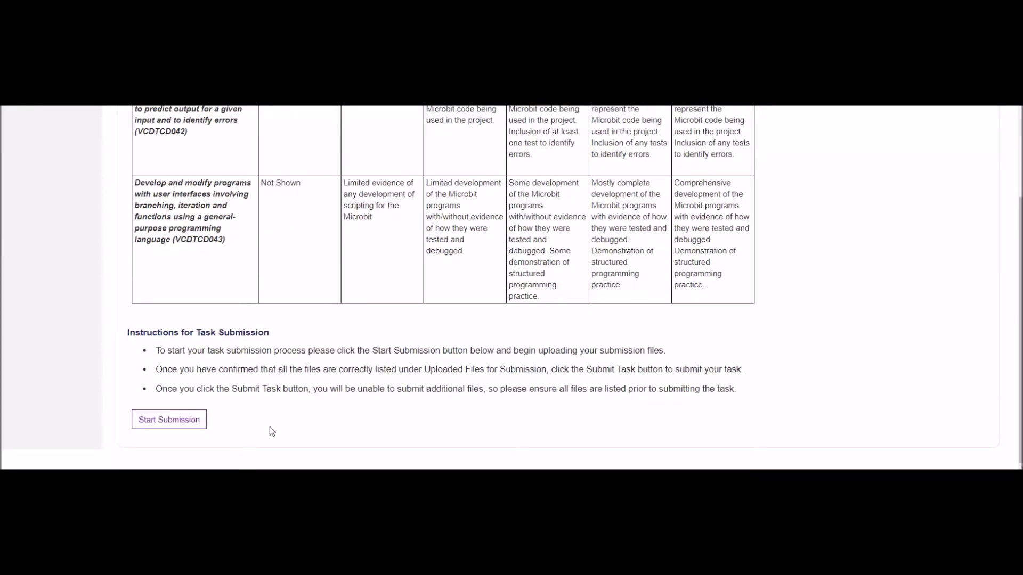
Start the submission for the Microbit Programming Folio task.
left_click(189, 422)
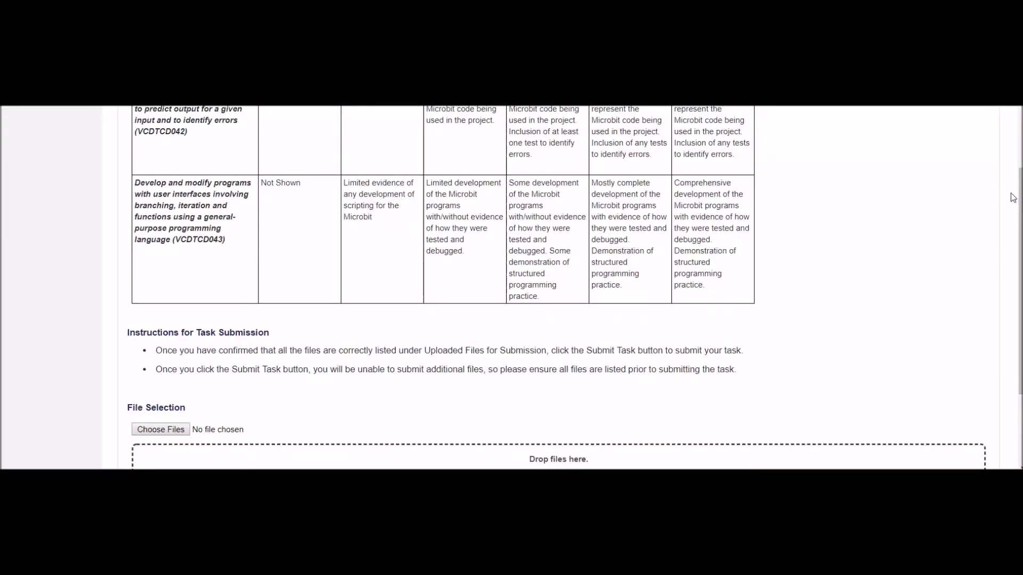
left_click_drag(1013, 197, 1012, 265)
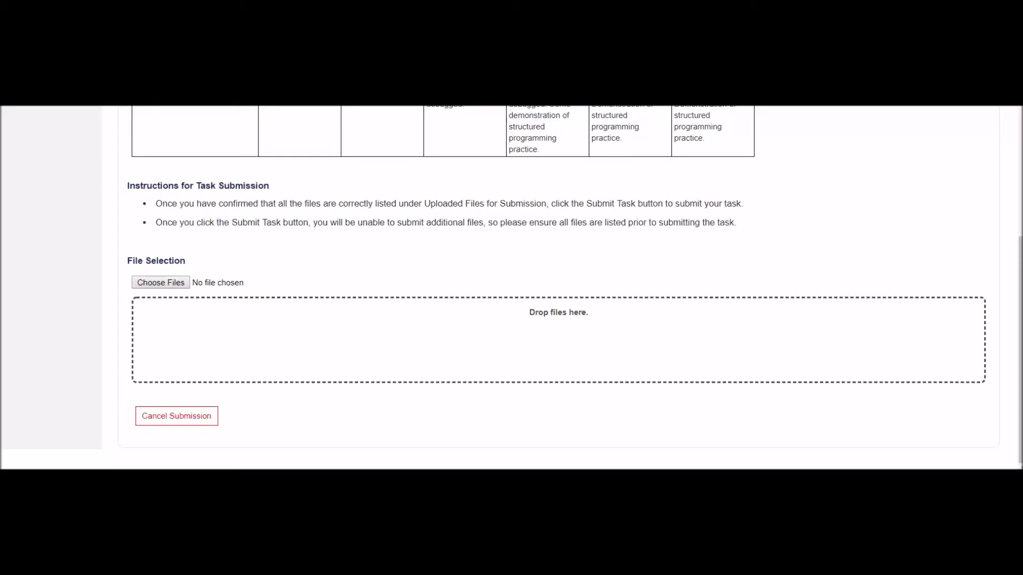
Drag 'Example of Microbit folio report.docx' onto the 'Drop files here.' zone to upload it.
left_click_drag(480, 109, 401, 339)
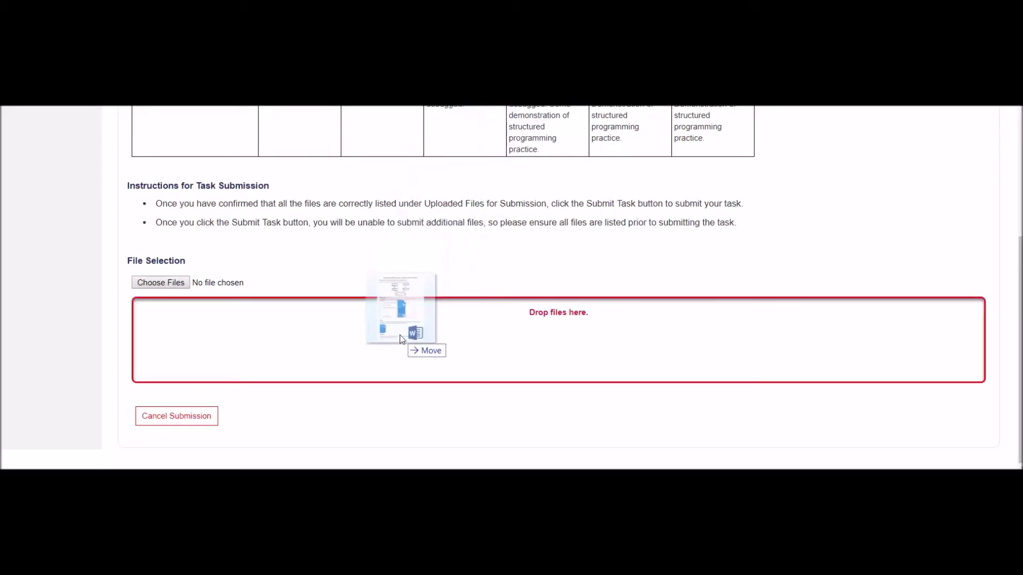
left_click_drag(401, 339, 386, 368)
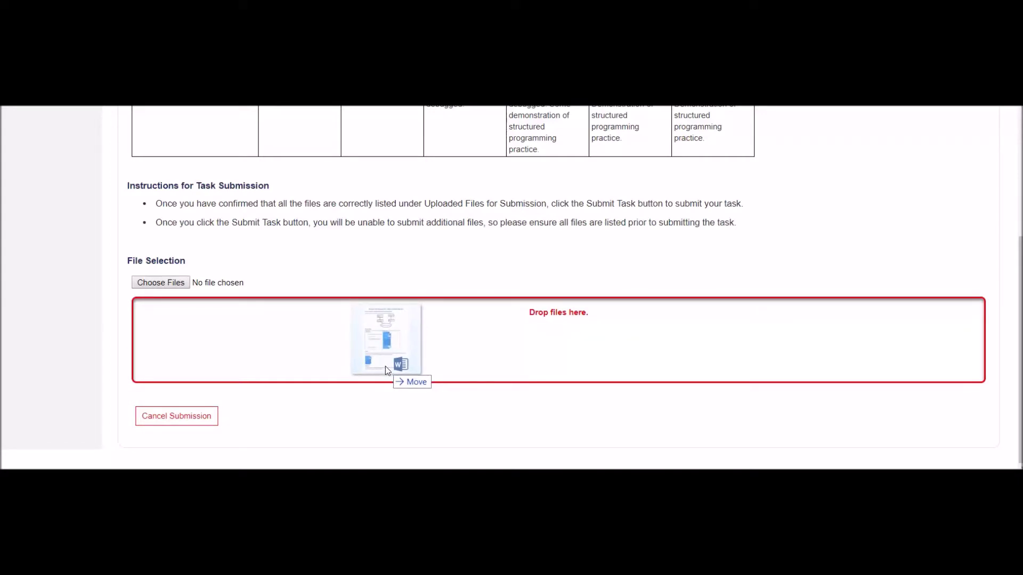
left_click_drag(385, 367, 385, 366)
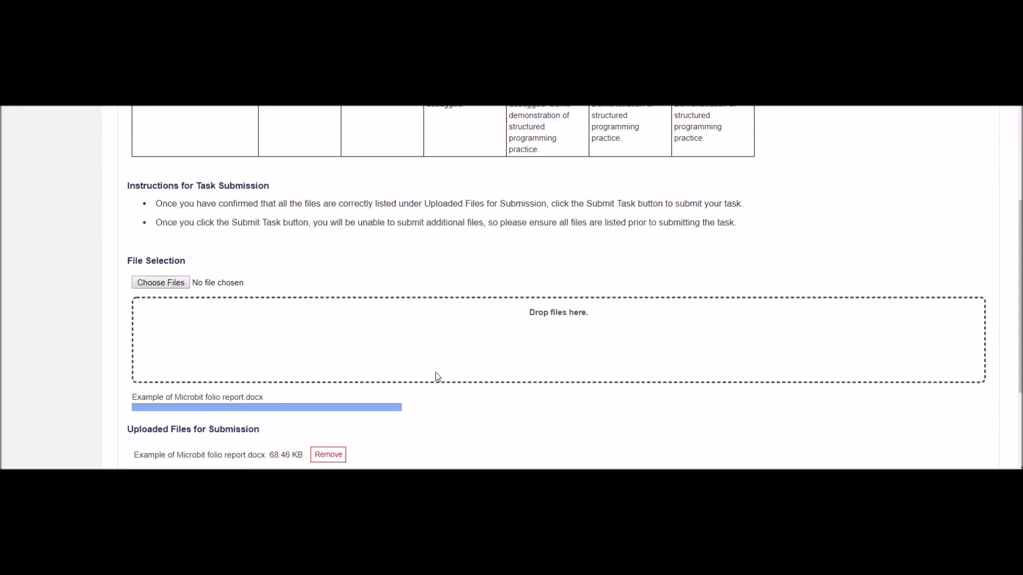
mouse_move(1018, 364)
left_mouse_down()
mouse_move(1019, 413)
mouse_move(1020, 390)
left_mouse_up()
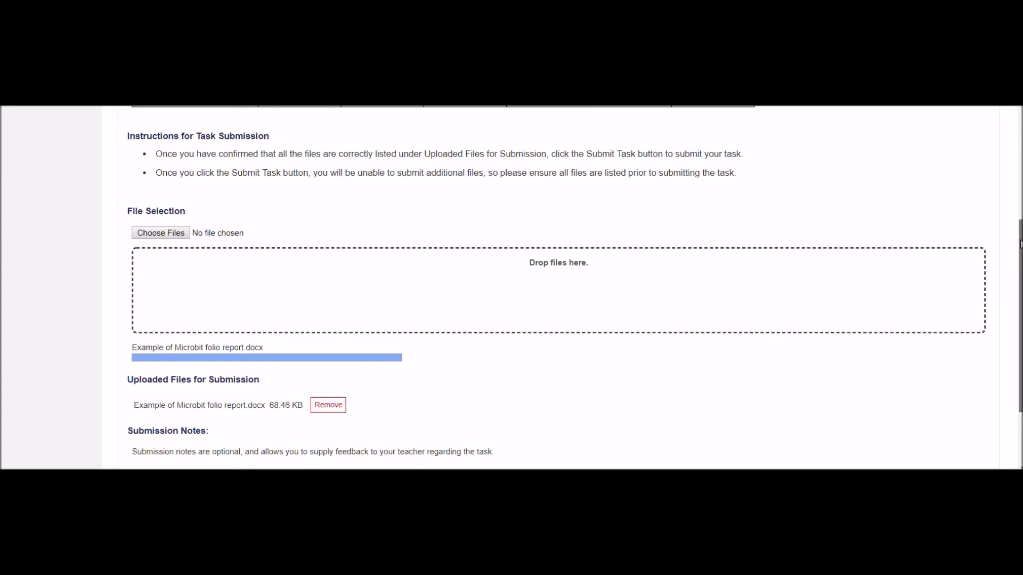
scroll(975, 321, "down", 2)
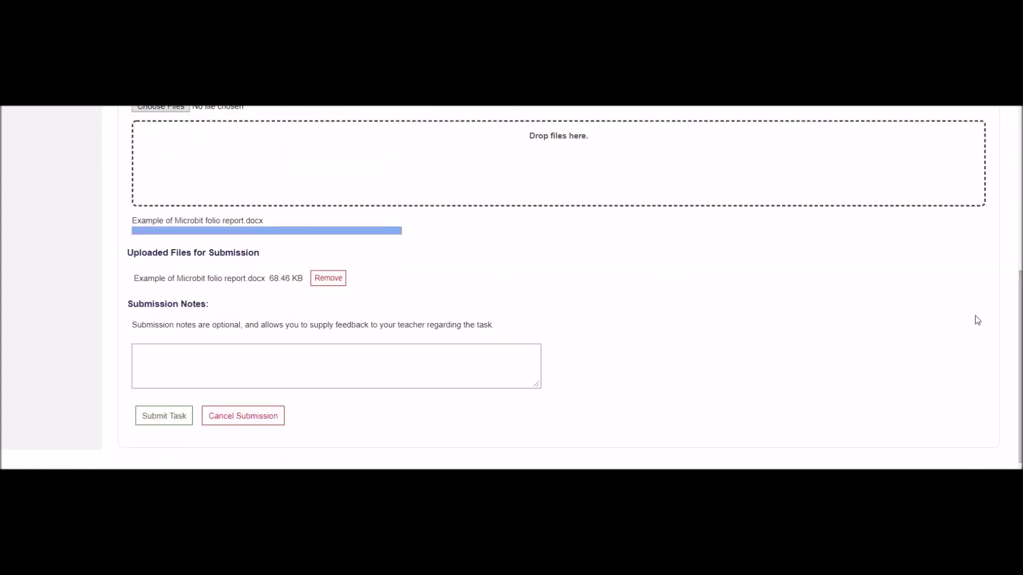